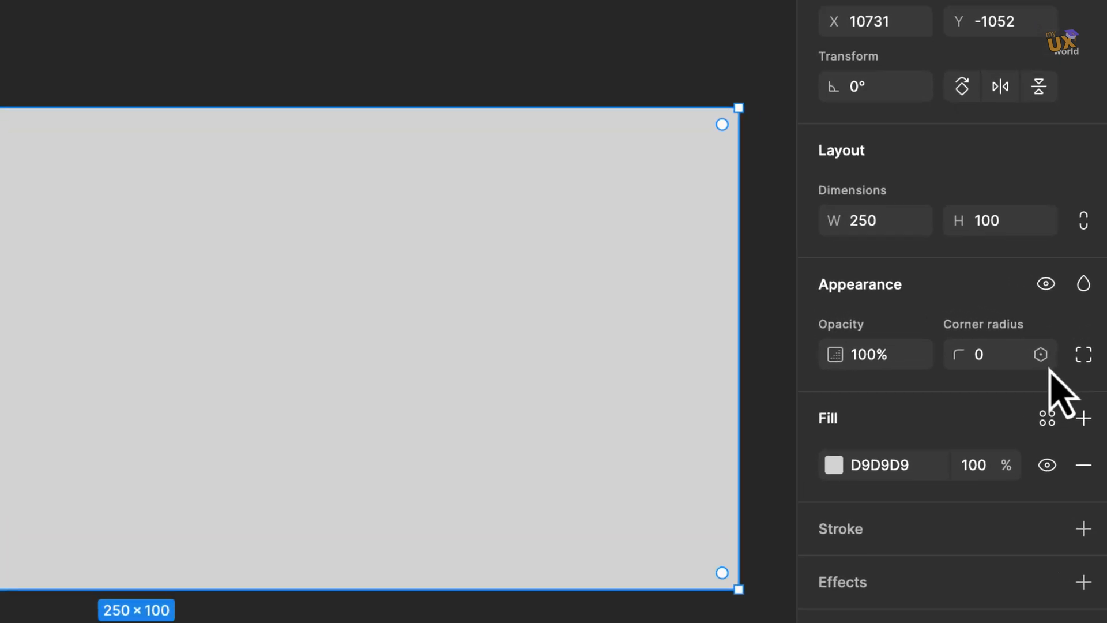
Open the rectangle's independent corner radius details, select the top-right corner field, and close the panel.
{"action": "left_click", "coordinate": [1088, 366]}
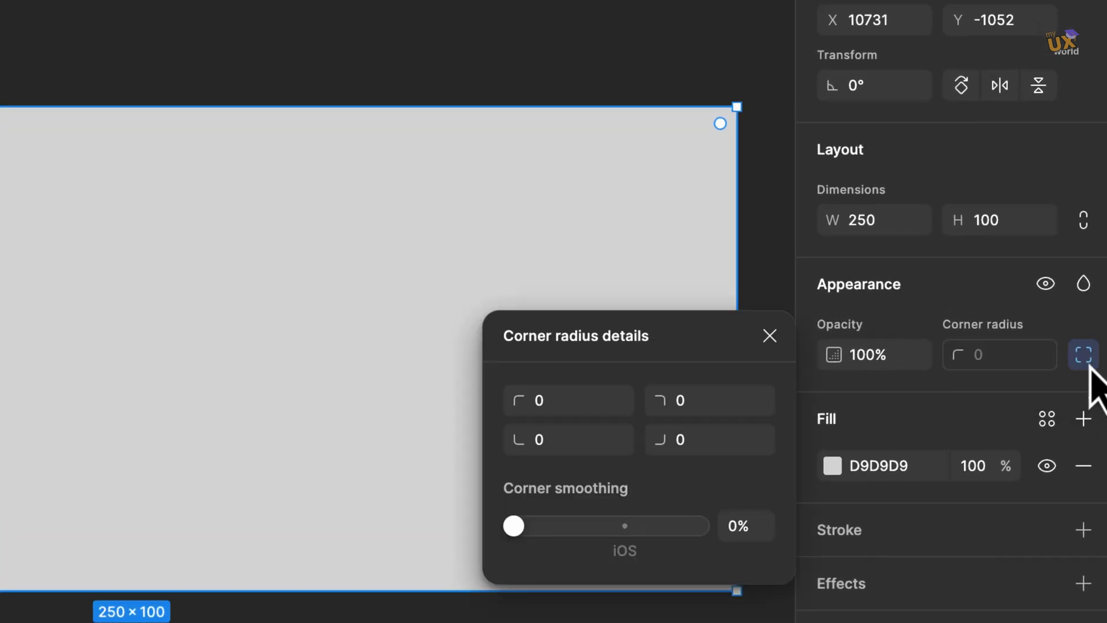
{"action": "left_click", "coordinate": [700, 411]}
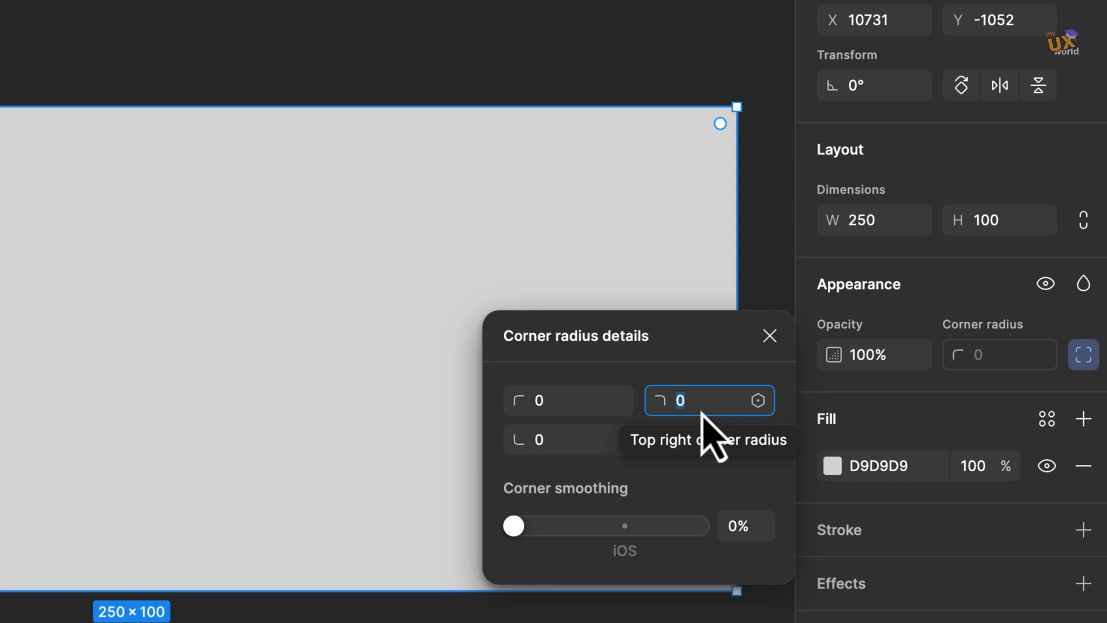
{"action": "left_click", "coordinate": [771, 336]}
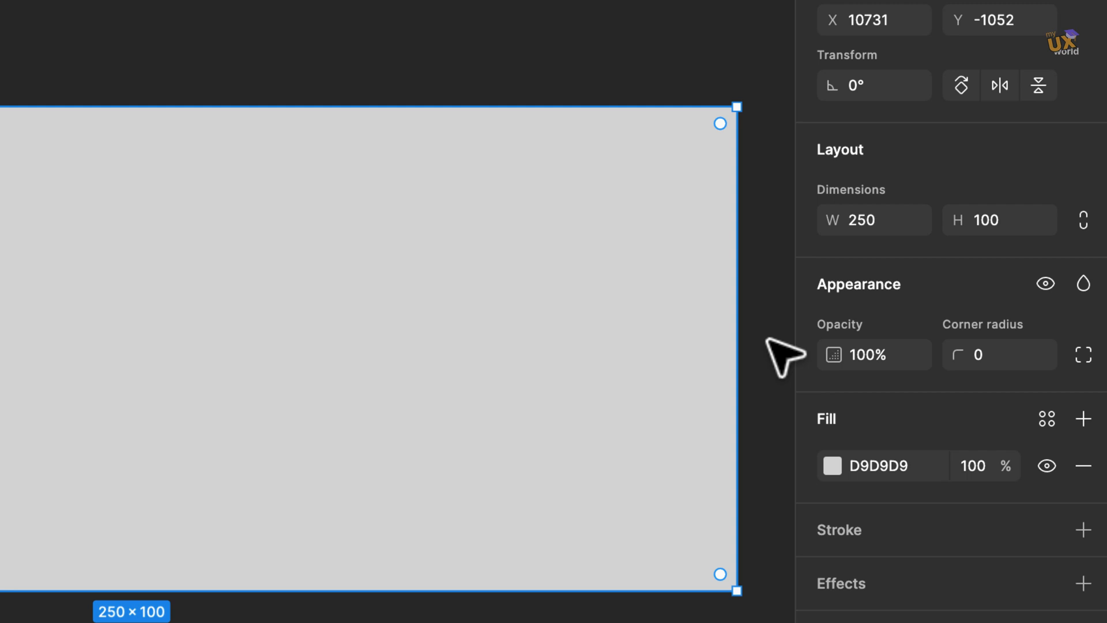
Round only the rectangle's top-right corner by dragging its handle independently, then undo it.
{"action": "key", "text": "alt"}
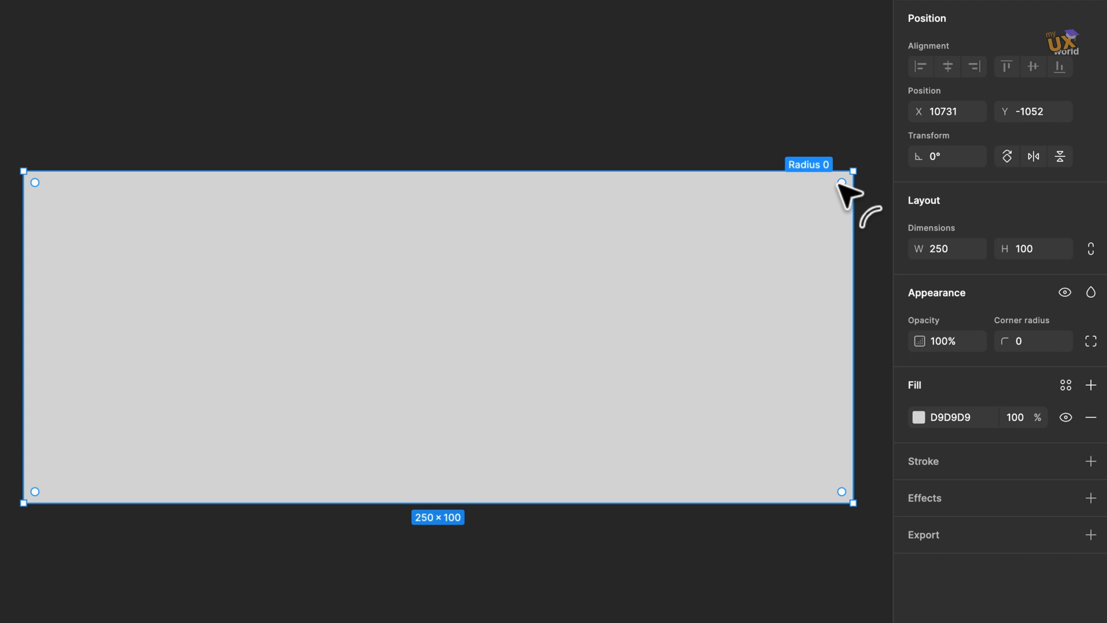
{"action": "key", "text": "alt"}
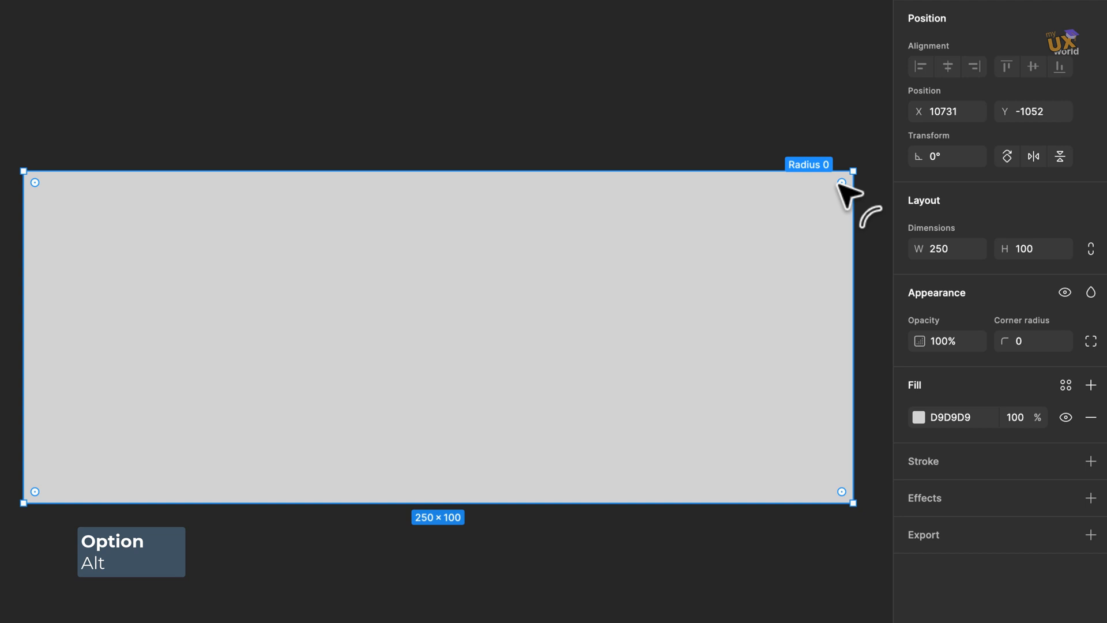
{"action": "left_click_drag", "start_coordinate": [841, 182], "coordinate": [637, 321]}
{"action": "scroll", "coordinate": [637, 321], "scroll_direction": "down", "scroll_amount": 4}
{"action": "scroll", "coordinate": [638, 321], "scroll_direction": "left", "scroll_amount": 2}
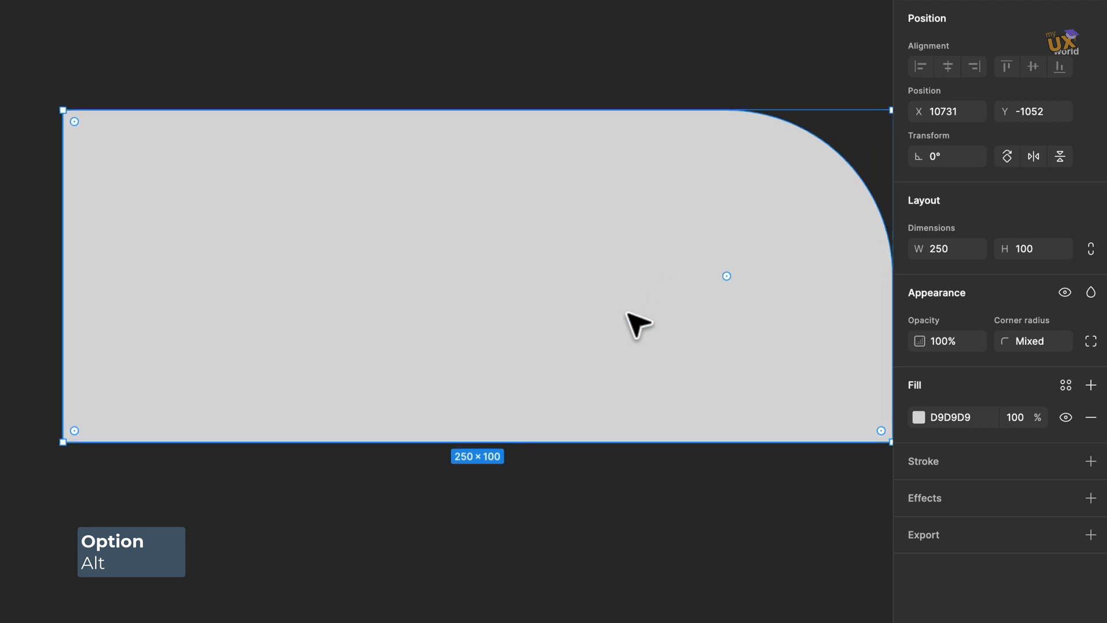
{"action": "scroll", "coordinate": [628, 315], "scroll_direction": "right", "scroll_amount": 3}
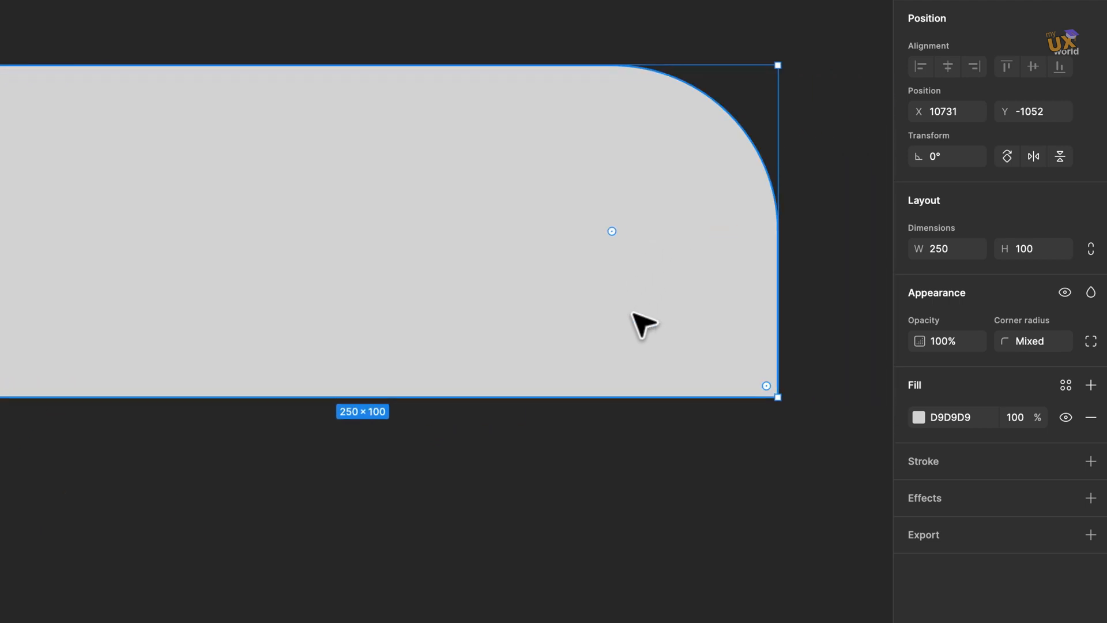
{"action": "key", "text": "ctrl+z"}
Round all rectangle corners to radius 27, then drag the bottom-right corner alone back to square.
{"action": "left_click_drag", "start_coordinate": [764, 387], "coordinate": [664, 328]}
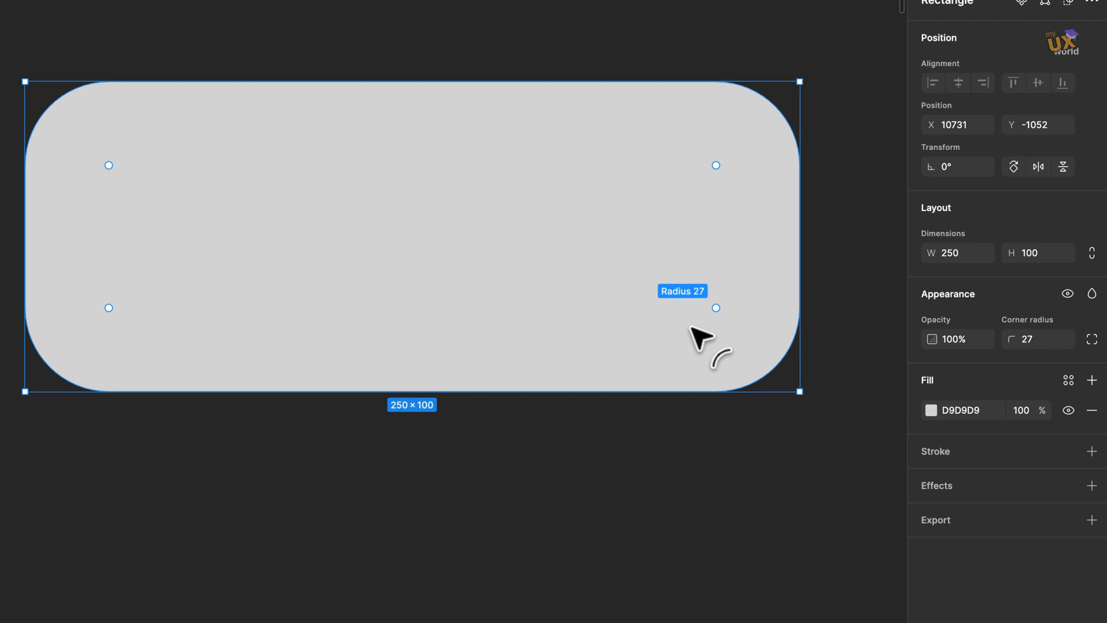
{"action": "key", "text": "alt"}
{"action": "left_click_drag", "start_coordinate": [691, 327], "coordinate": [602, 297]}
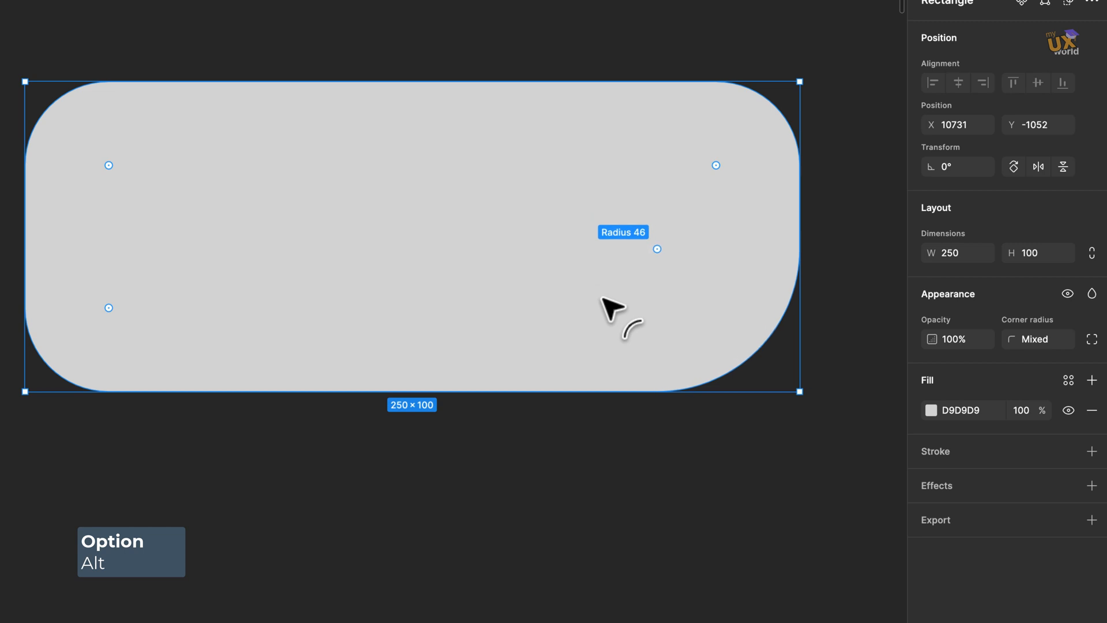
{"action": "left_click_drag", "start_coordinate": [601, 298], "coordinate": [831, 443]}
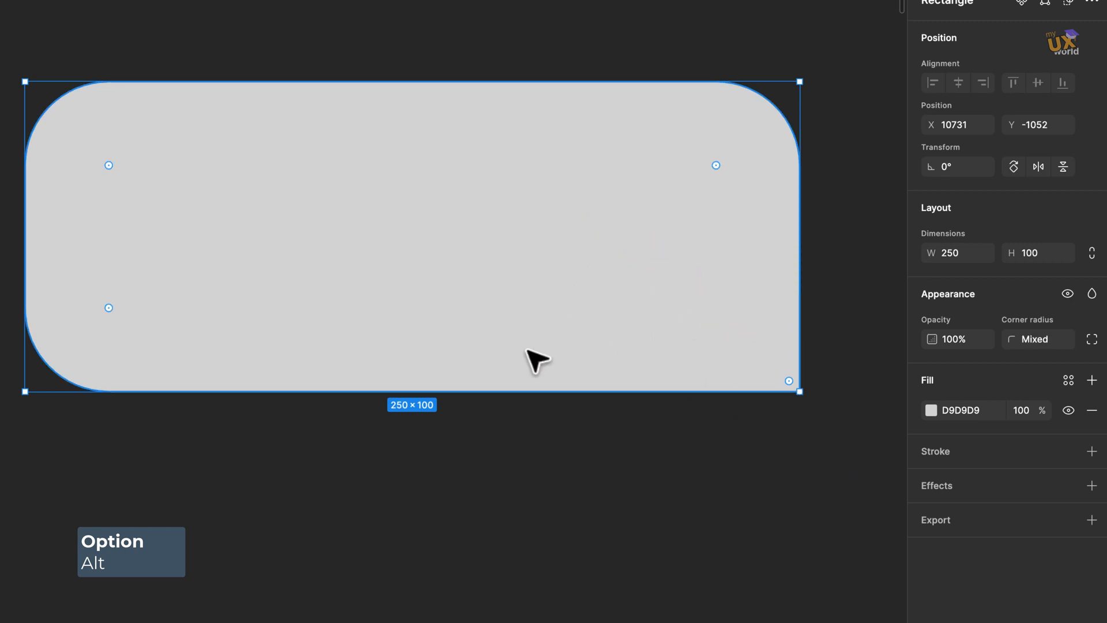
Round only the top-right corner of the 100×100 square by dragging its corner handle.
{"action": "scroll", "coordinate": [542, 354], "scroll_direction": "left", "scroll_amount": 10}
{"action": "left_click", "coordinate": [634, 157]}
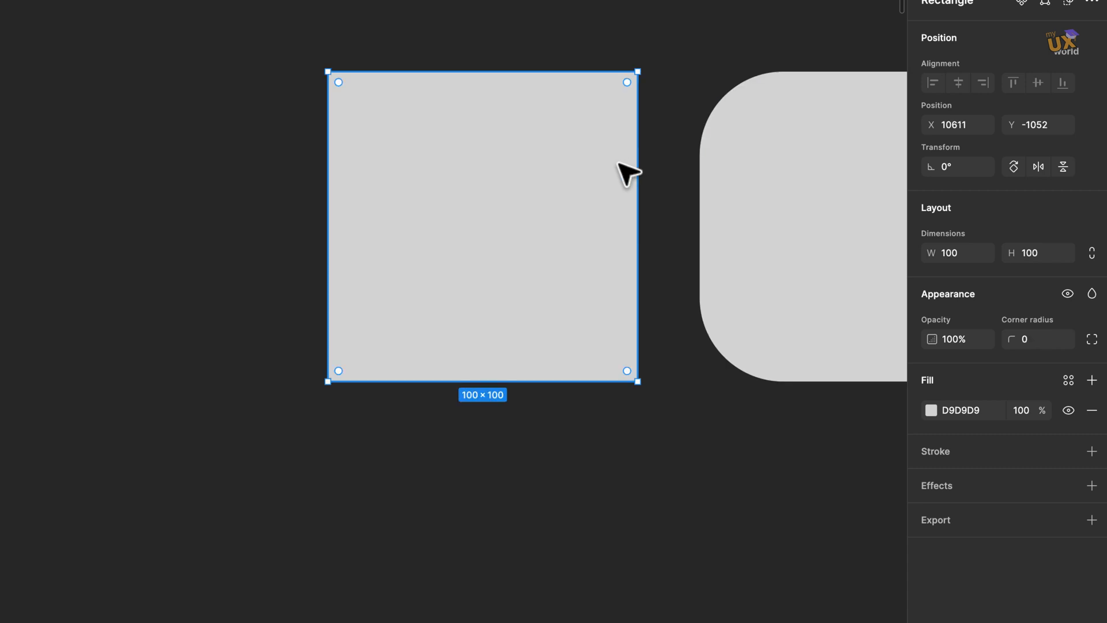
{"action": "left_click_drag", "start_coordinate": [638, 99], "coordinate": [530, 185]}
Pan over to the star and triangle and select each to inspect its properties.
{"action": "scroll", "coordinate": [531, 208], "scroll_direction": "down", "scroll_amount": 5}
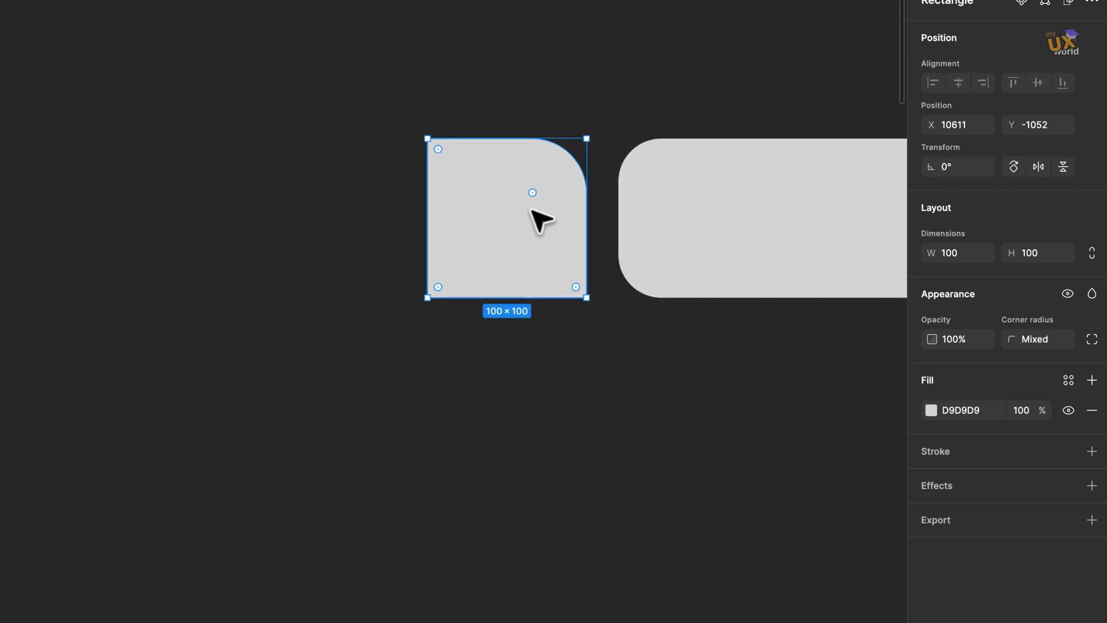
{"action": "scroll", "coordinate": [530, 214], "scroll_direction": "down", "scroll_amount": 8}
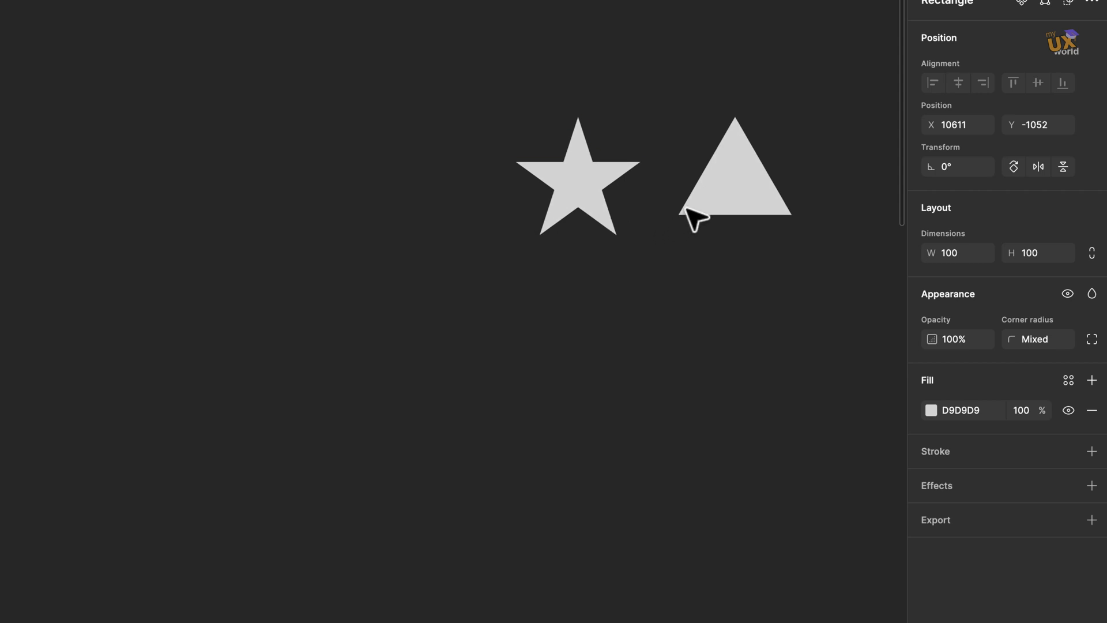
{"action": "scroll", "coordinate": [648, 198], "scroll_direction": "up", "scroll_amount": 3}
{"action": "scroll", "coordinate": [650, 201], "scroll_direction": "right", "scroll_amount": 5}
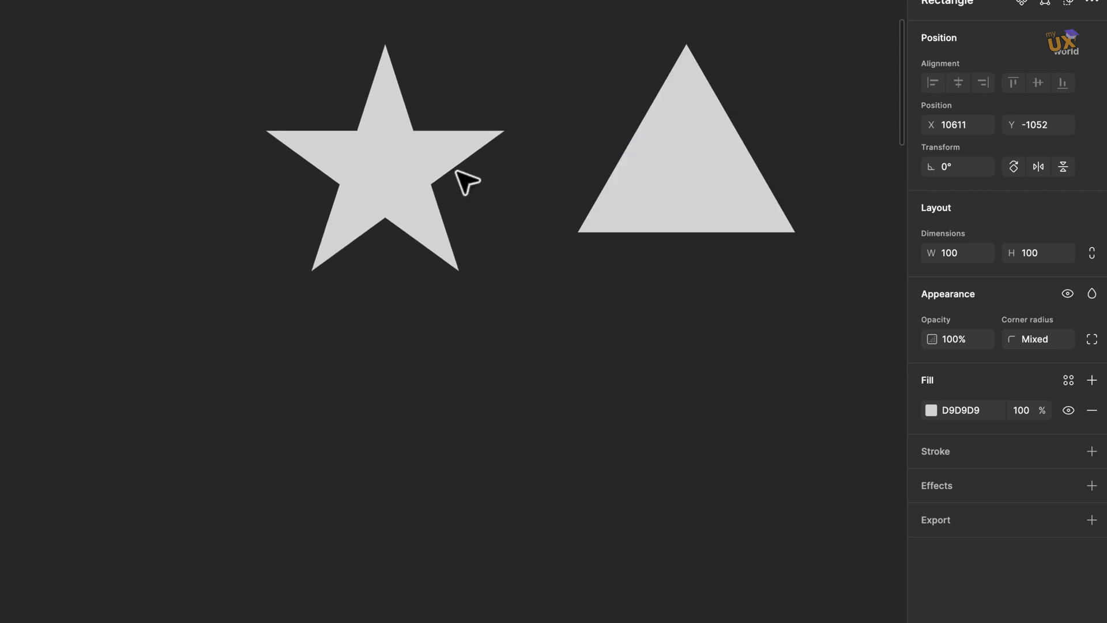
{"action": "scroll", "coordinate": [433, 173], "scroll_direction": "up", "scroll_amount": 3}
{"action": "scroll", "coordinate": [578, 190], "scroll_direction": "up", "scroll_amount": 3}
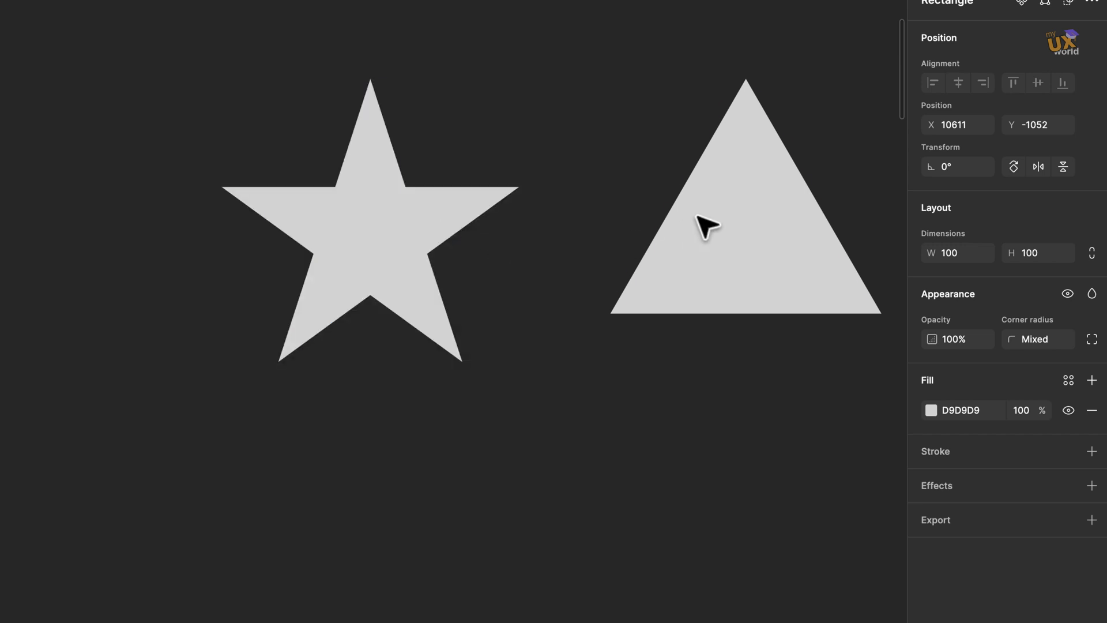
{"action": "left_click", "coordinate": [714, 230]}
{"action": "left_click", "coordinate": [397, 252]}
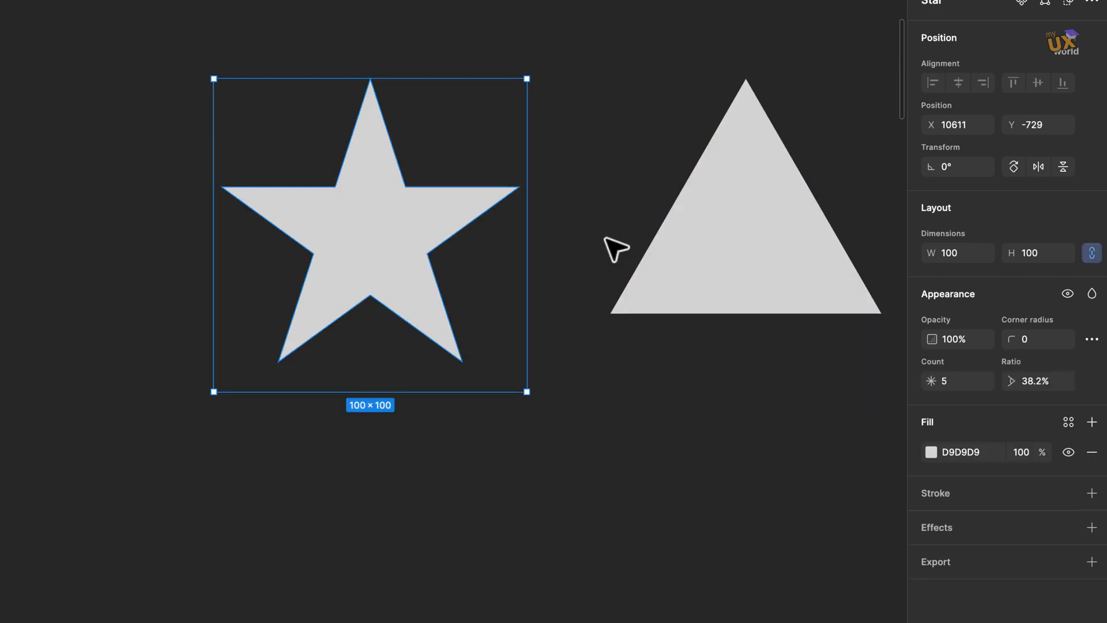
Try to round the triangle's top vertex by dragging its radius handle.
{"action": "left_click", "coordinate": [705, 257]}
{"action": "scroll", "coordinate": [760, 259], "scroll_direction": "right", "scroll_amount": 2}
{"action": "scroll", "coordinate": [760, 259], "scroll_direction": "down", "scroll_amount": 2}
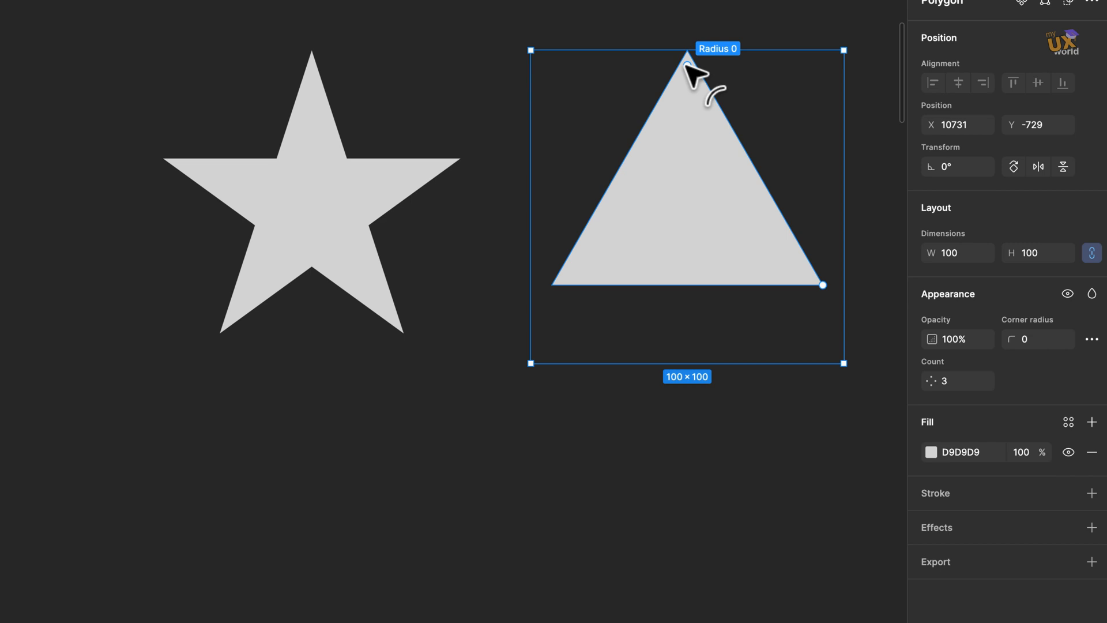
{"action": "left_click_drag", "start_coordinate": [685, 64], "coordinate": [680, 12]}
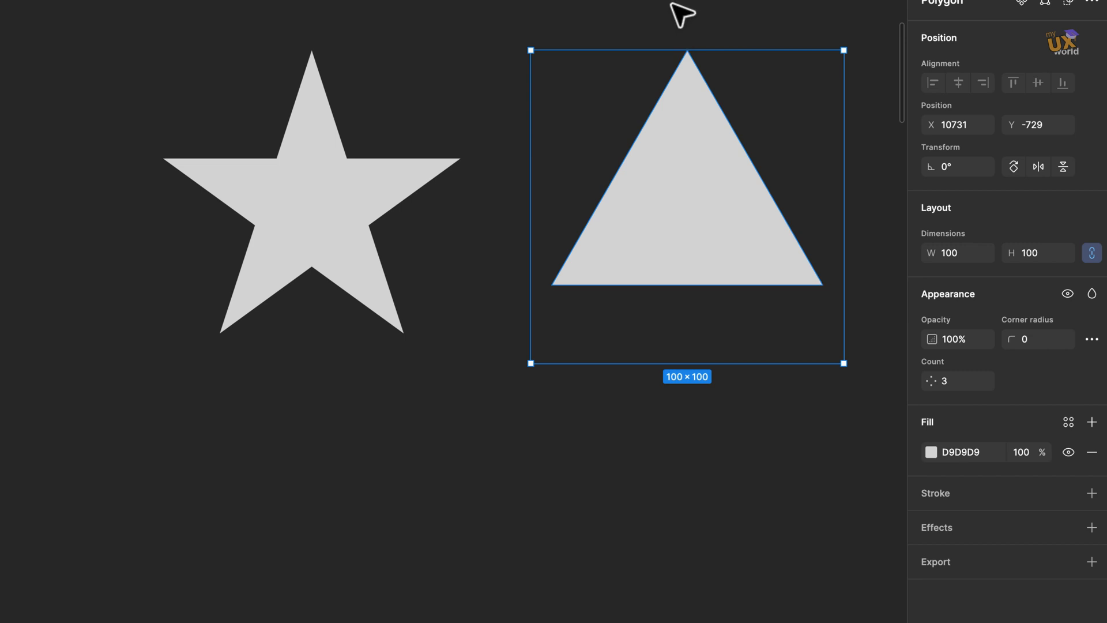
Open the triangle's corner smoothing options, close them, and reselect the triangle.
{"action": "left_click", "coordinate": [1093, 341]}
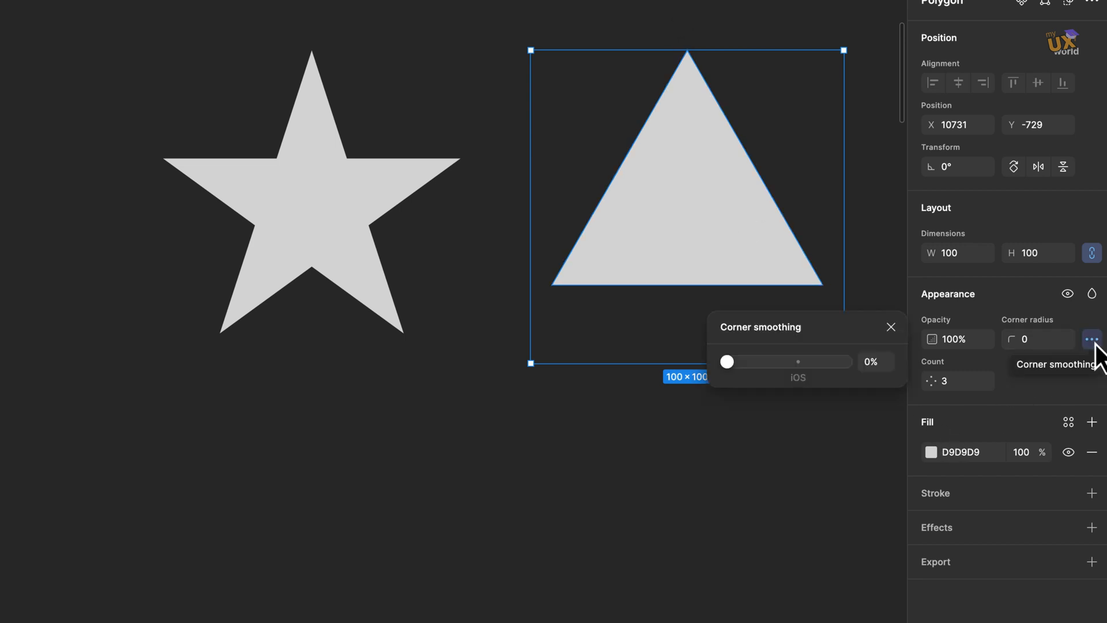
{"action": "left_click", "coordinate": [688, 456]}
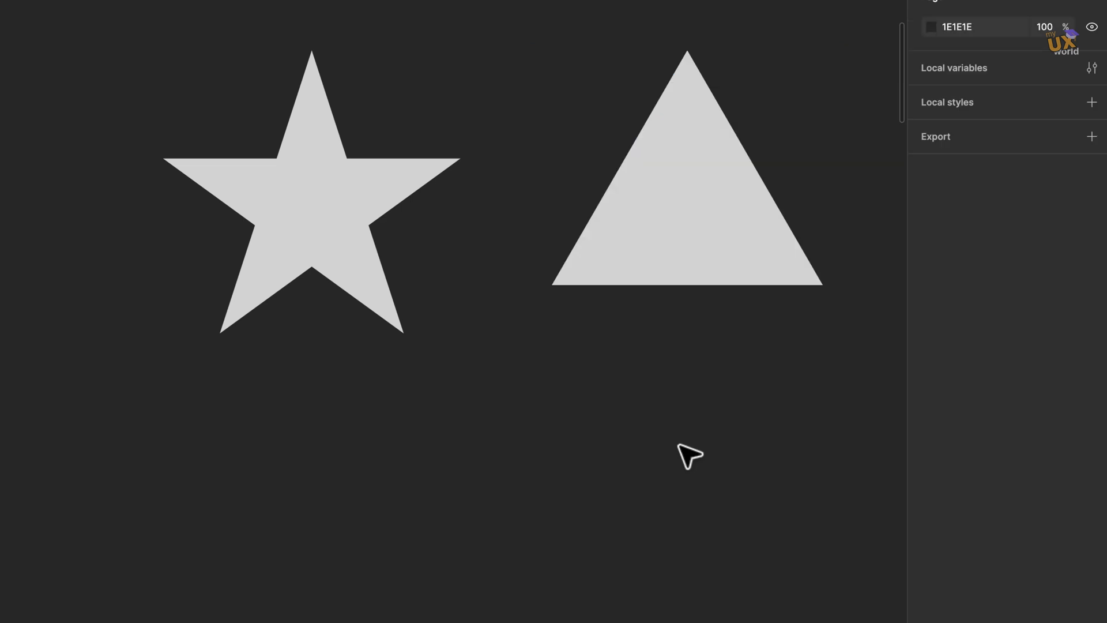
{"action": "left_click", "coordinate": [693, 242]}
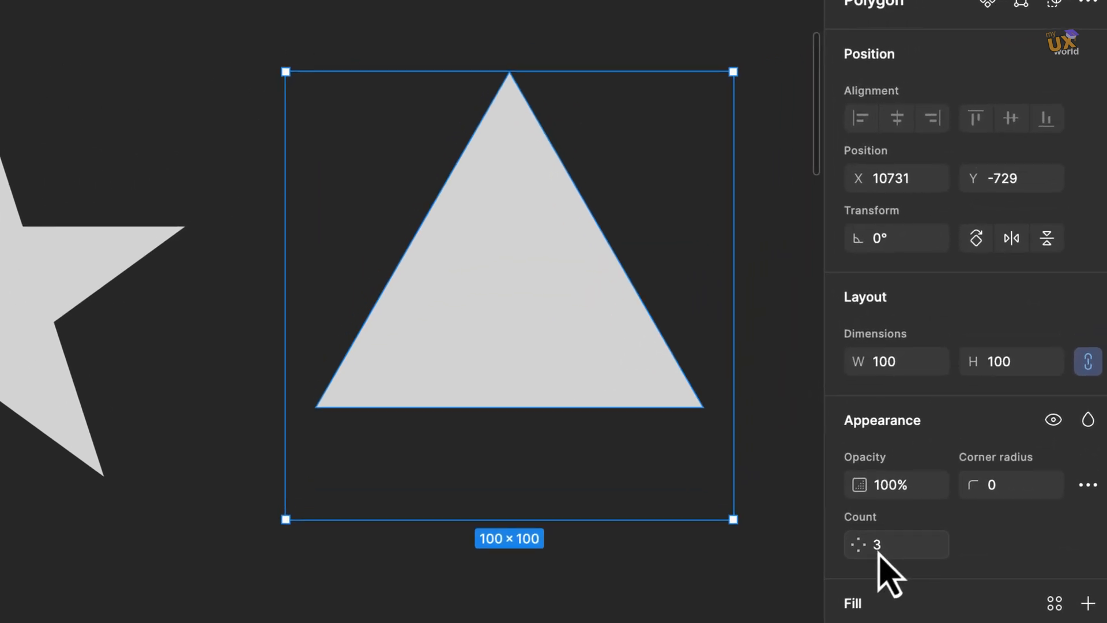
Set the triangle's point count to 5.
{"action": "left_click", "coordinate": [882, 553]}
{"action": "type", "text": "5"}
{"action": "key", "text": "Return"}
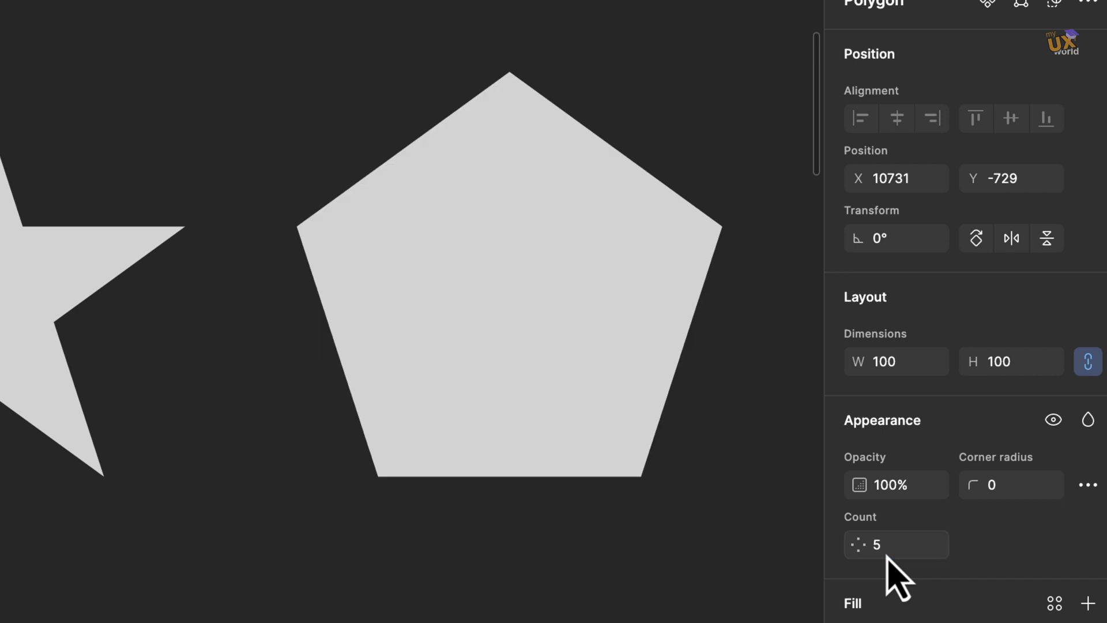
Change the polygon's point count to 4.
{"action": "left_click", "coordinate": [908, 555]}
{"action": "type", "text": "4"}
{"action": "key", "text": "Return"}
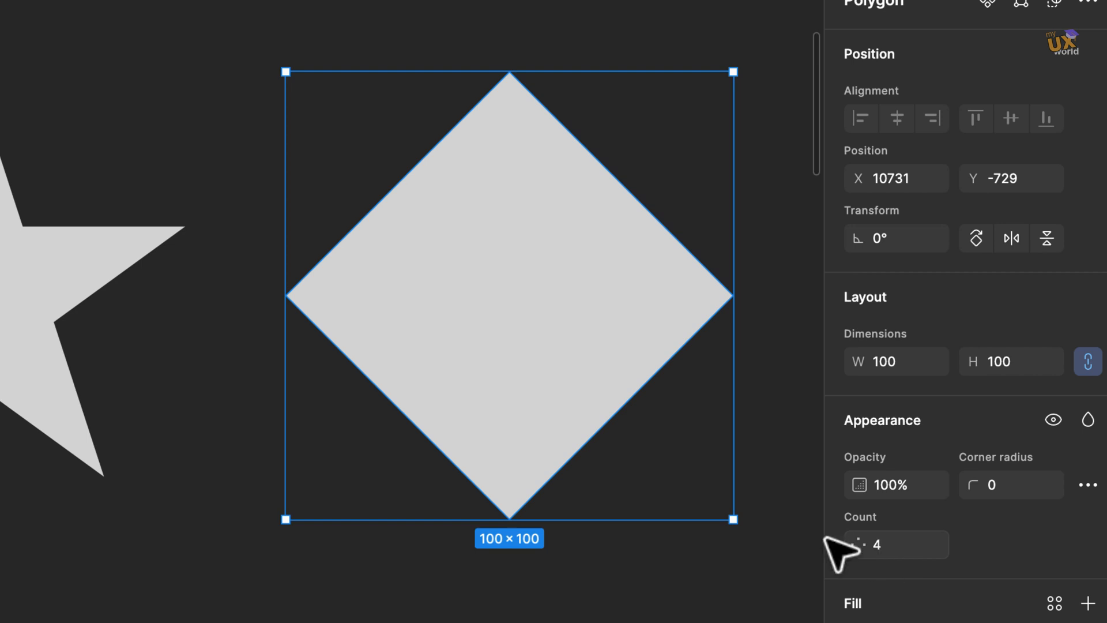
Set the polygon's point count back to 5.
{"action": "mouse_move", "coordinate": [527, 136]}
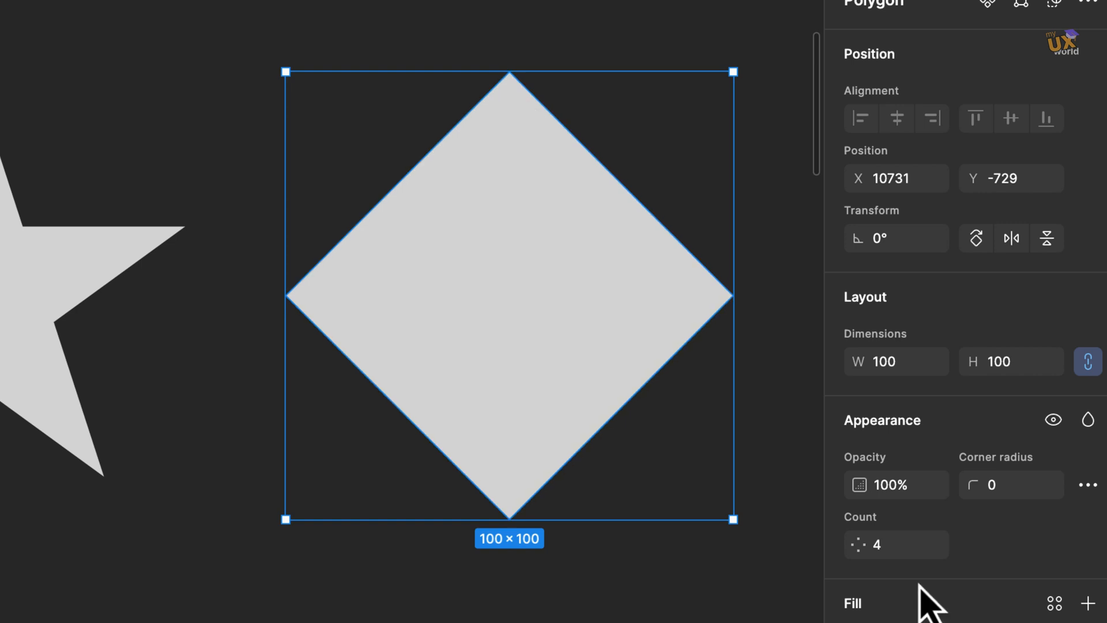
{"action": "left_click", "coordinate": [903, 553]}
{"action": "type", "text": "5"}
{"action": "key", "text": "Return"}
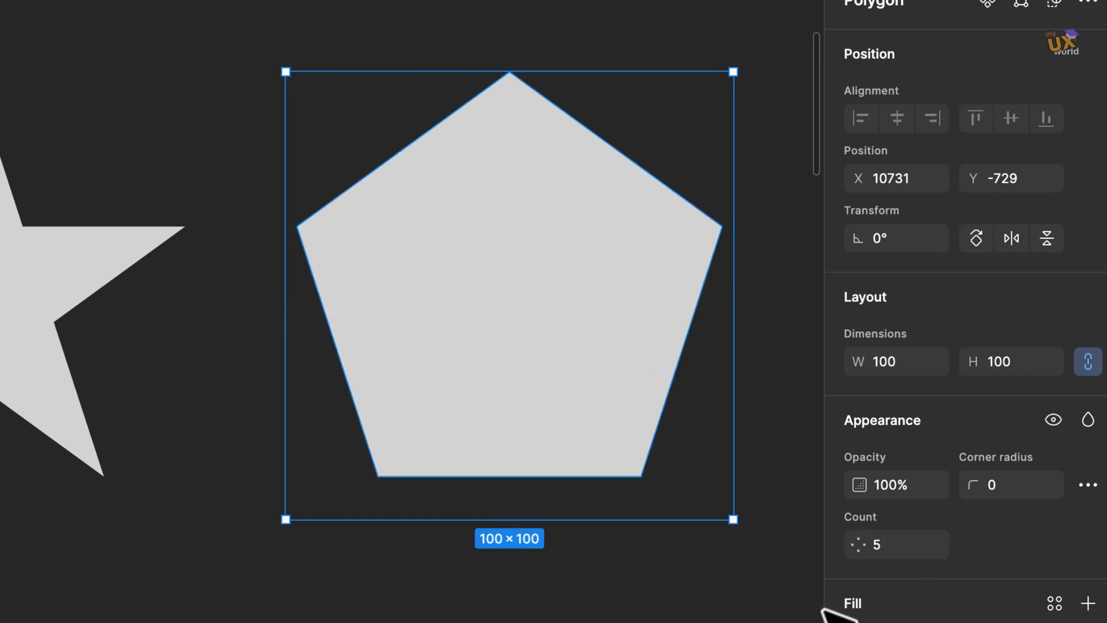
Round the pentagon's corners to radius 28 by dragging its vertex handle, then undo the change.
{"action": "mouse_move", "coordinate": [716, 231]}
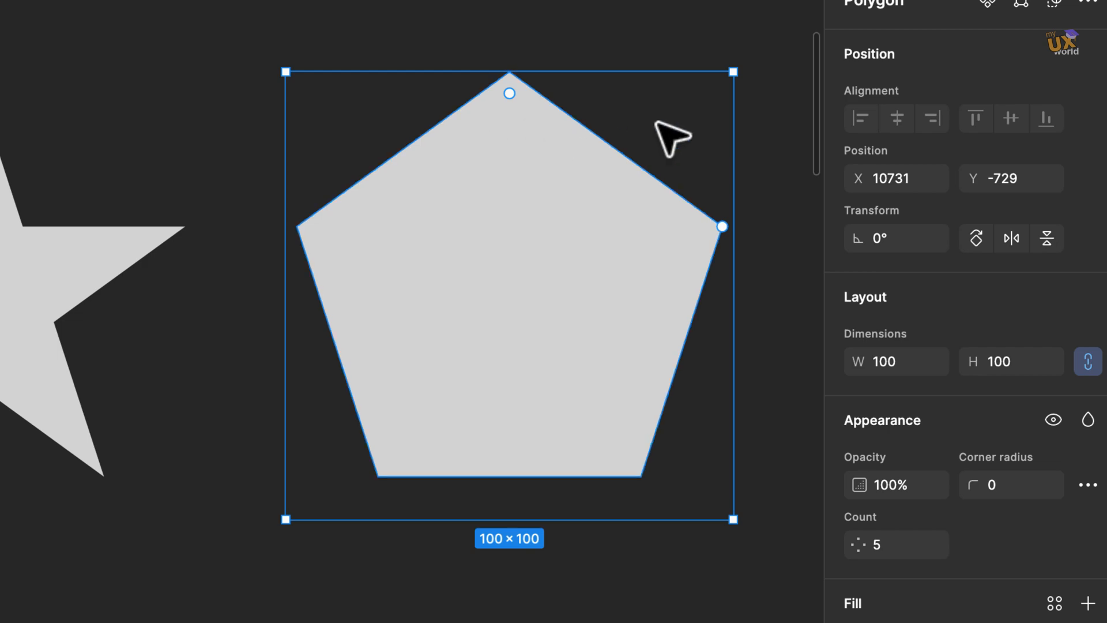
{"action": "scroll", "coordinate": [711, 74], "scroll_direction": "up", "scroll_amount": 5}
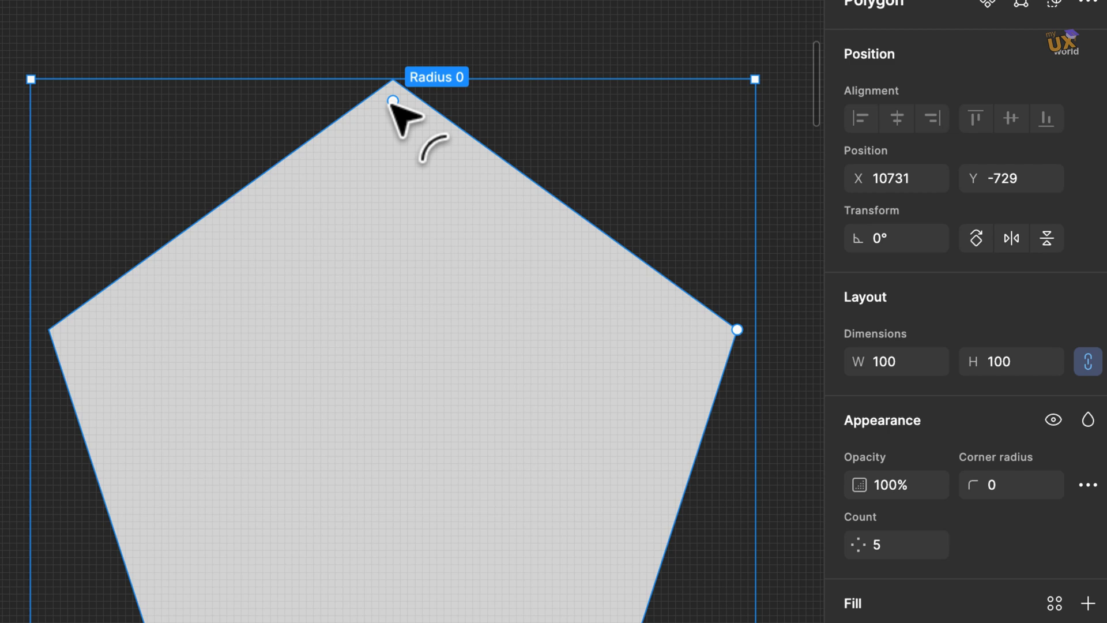
{"action": "left_click_drag", "start_coordinate": [393, 102], "coordinate": [392, 333]}
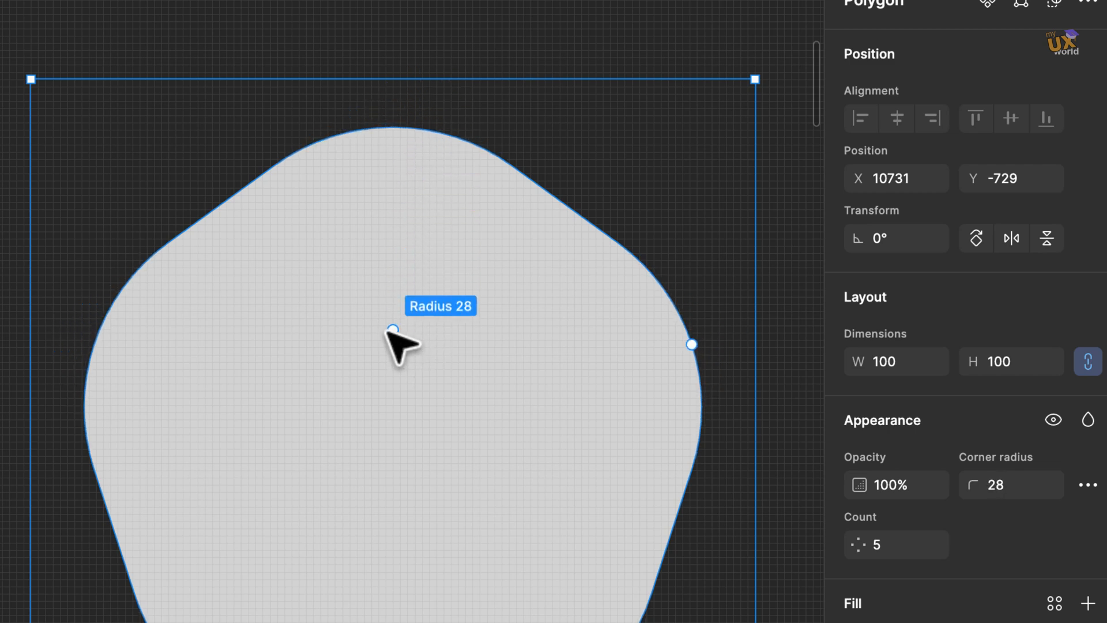
{"action": "scroll", "coordinate": [390, 333], "scroll_direction": "down", "scroll_amount": 1}
{"action": "key", "text": "ctrl+z"}
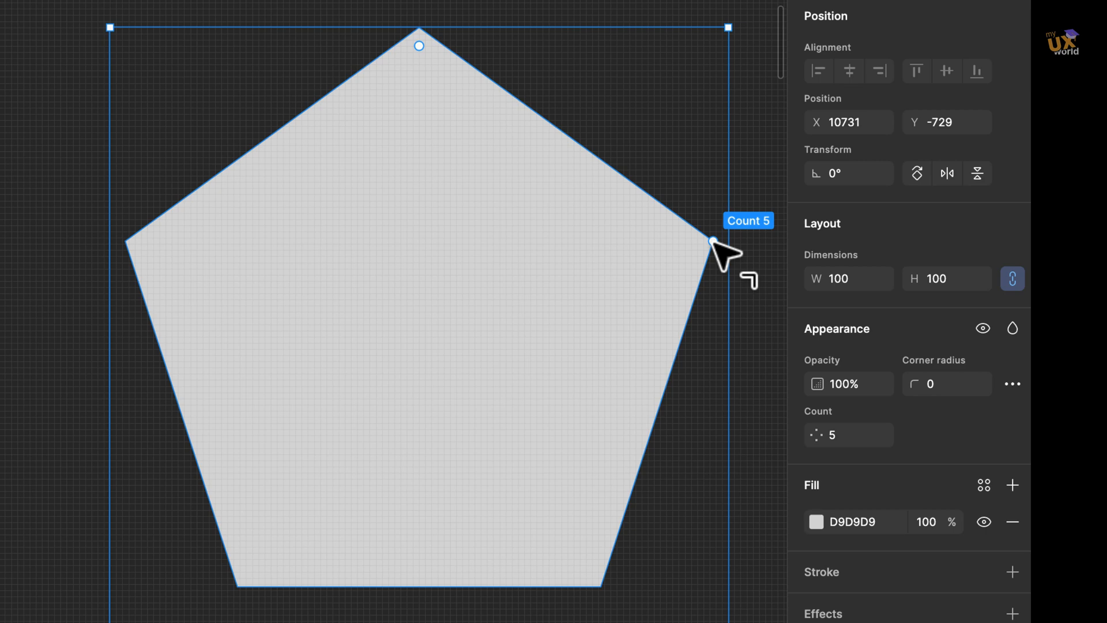
Drag the polygon's count handle up to 60 points and then back down to 3.
{"action": "left_click_drag", "start_coordinate": [713, 241], "coordinate": [434, 32]}
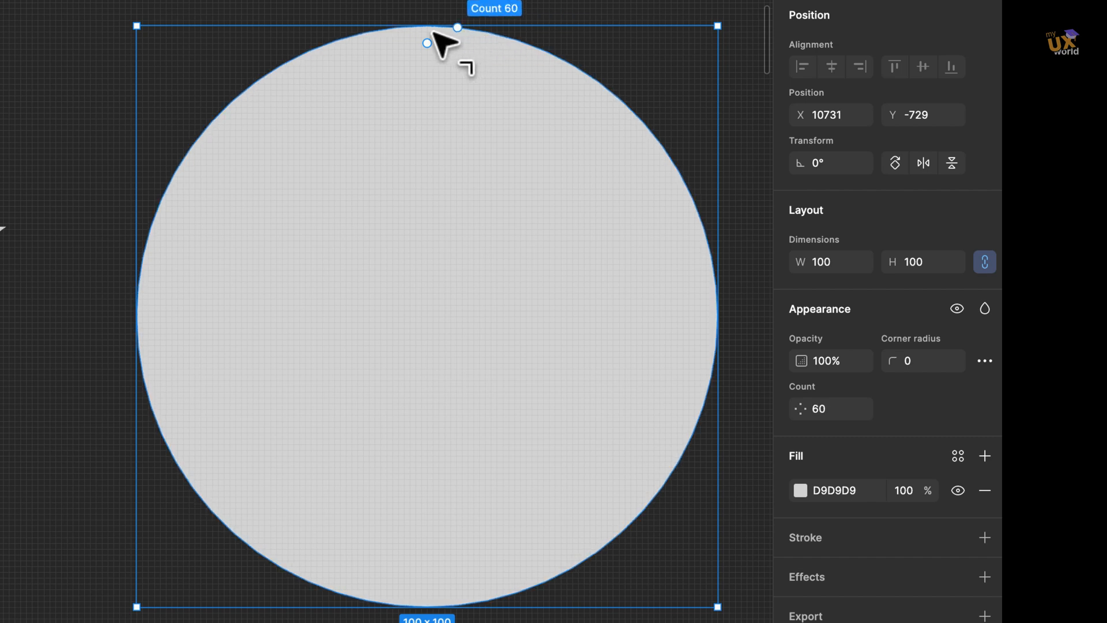
{"action": "left_click_drag", "start_coordinate": [433, 32], "coordinate": [620, 413]}
{"action": "scroll", "coordinate": [388, 470], "scroll_direction": "left", "scroll_amount": 15}
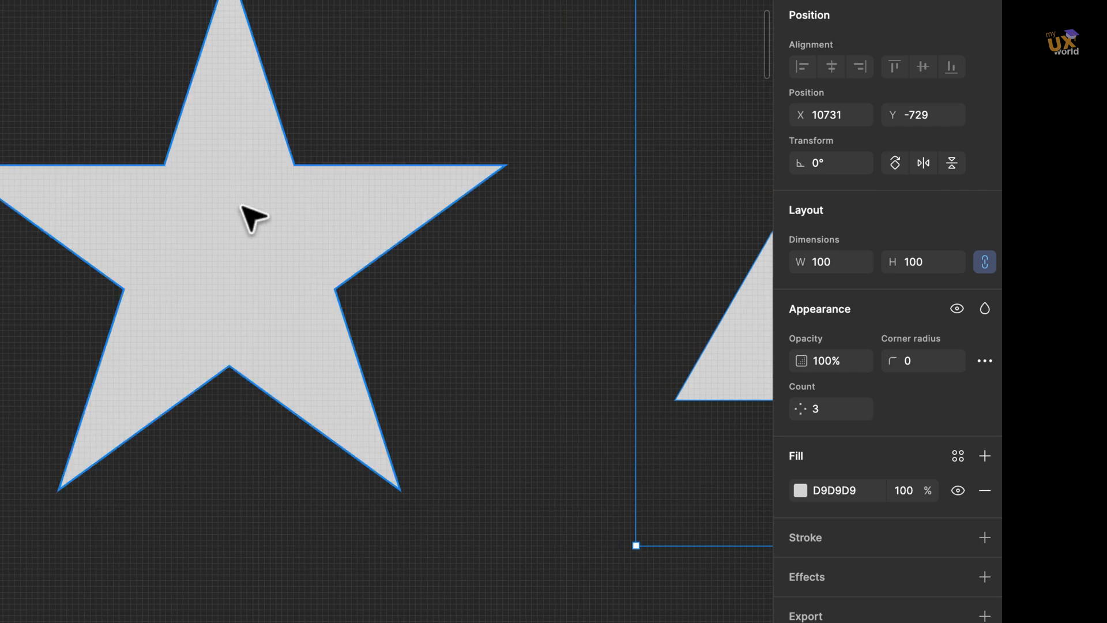
Select the star and round its points by dragging the top radius handle, then undo it.
{"action": "left_click", "coordinate": [239, 205]}
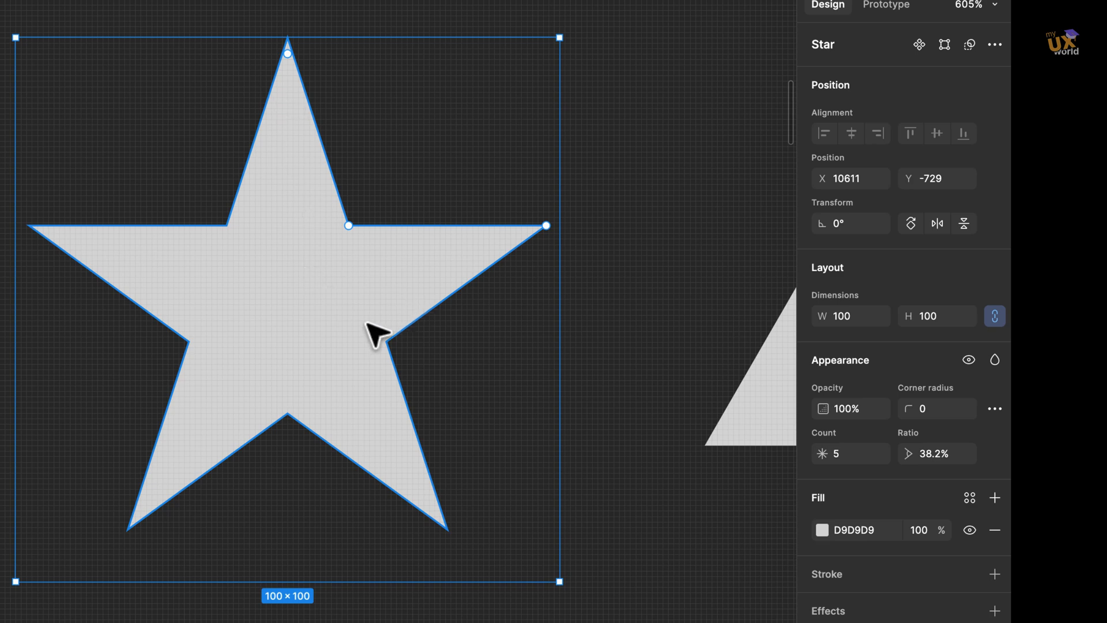
{"action": "scroll", "coordinate": [376, 260], "scroll_direction": "left", "scroll_amount": 3}
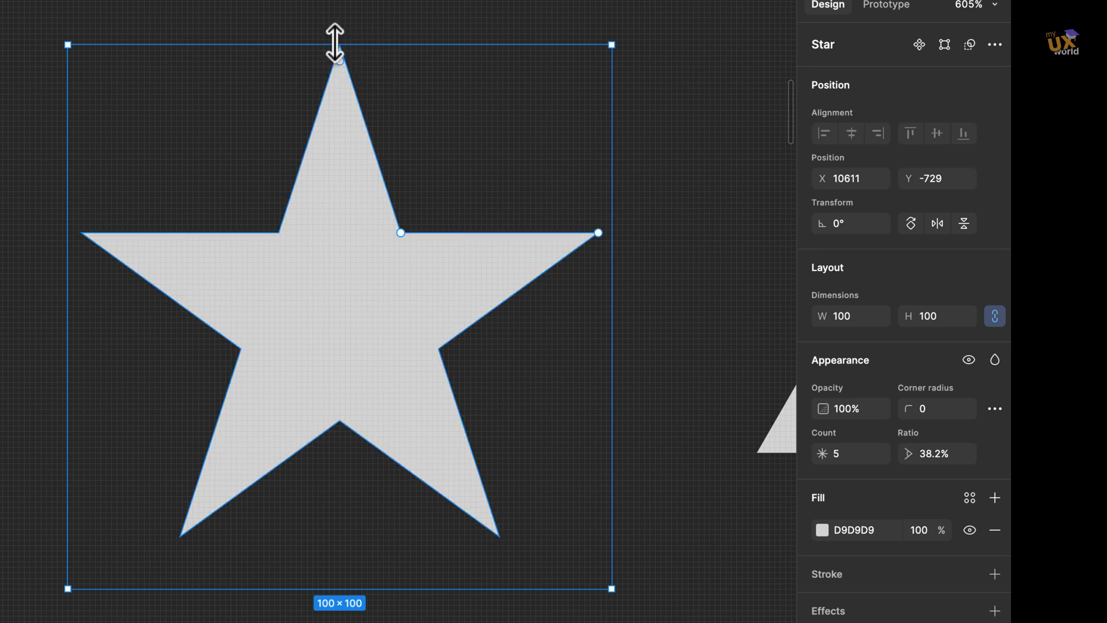
{"action": "scroll", "coordinate": [340, 43], "scroll_direction": "up", "scroll_amount": 3}
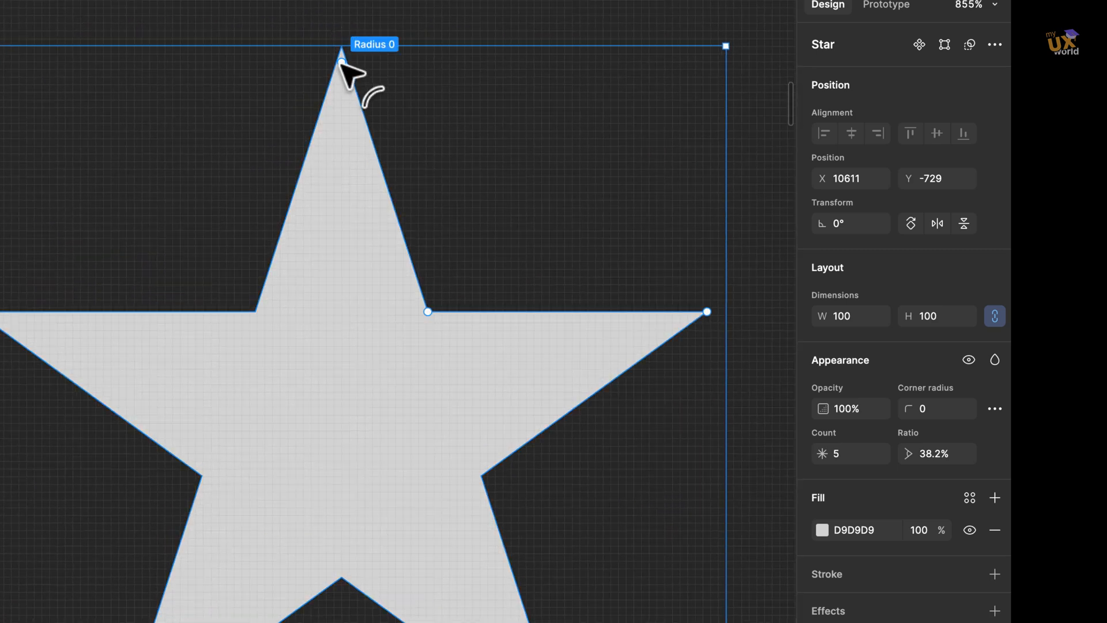
{"action": "left_click_drag", "start_coordinate": [344, 77], "coordinate": [337, 207]}
{"action": "key", "text": "super+z"}
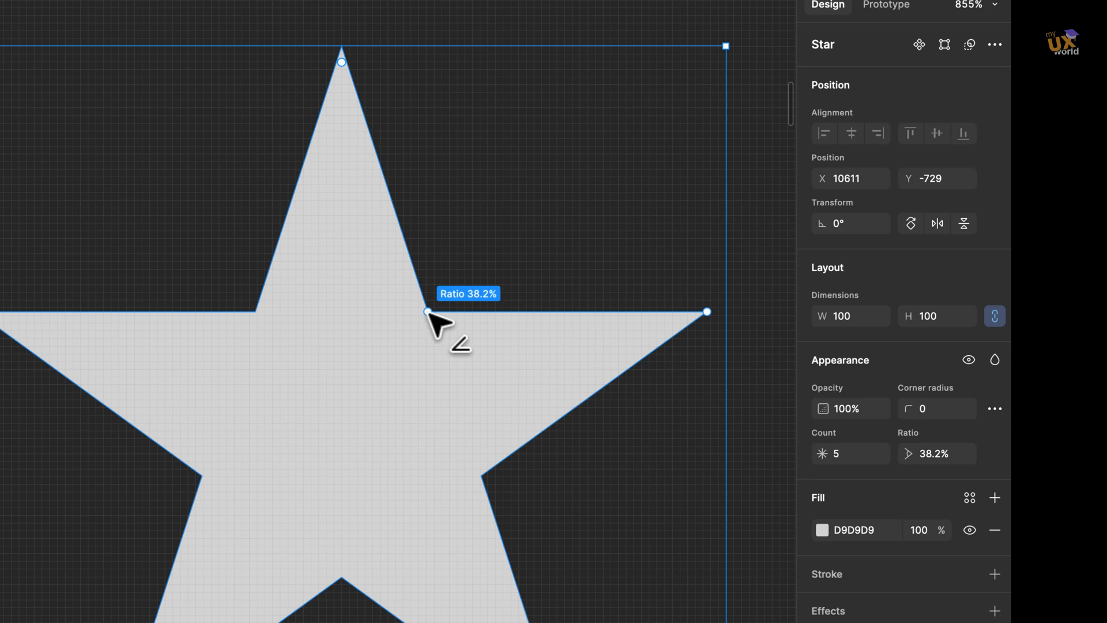
Drag the star's ratio handle inward to sharpen its points, then undo the change.
{"action": "left_click_drag", "start_coordinate": [430, 313], "coordinate": [383, 387]}
{"action": "key", "text": "super+z"}
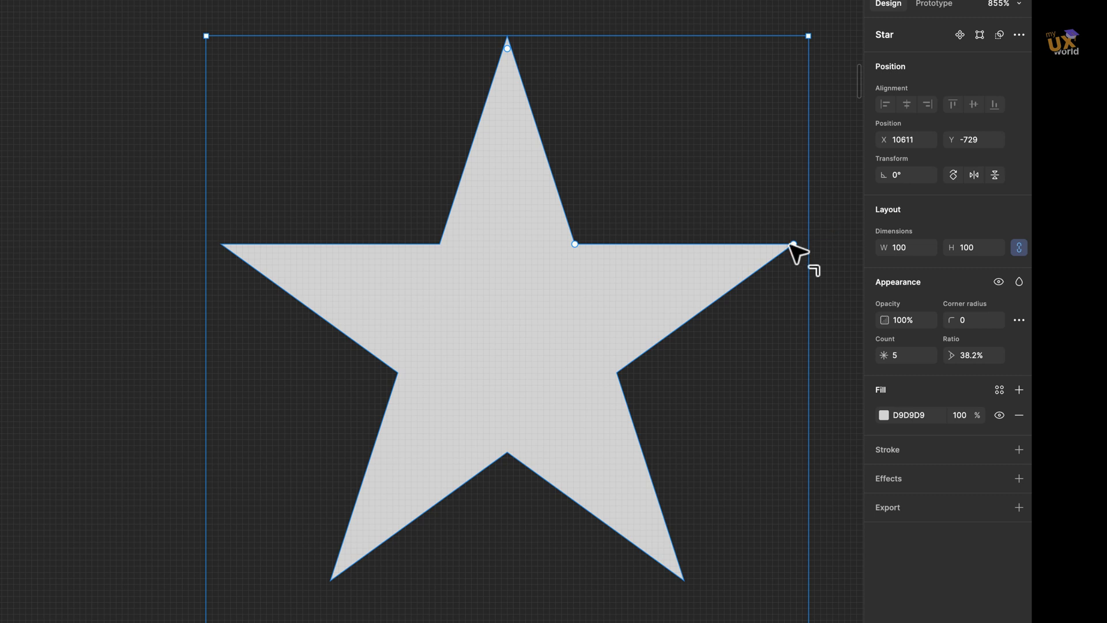
Increase the star's point count to 8 by dragging its count handle.
{"action": "scroll", "coordinate": [794, 244], "scroll_direction": "down", "scroll_amount": 1}
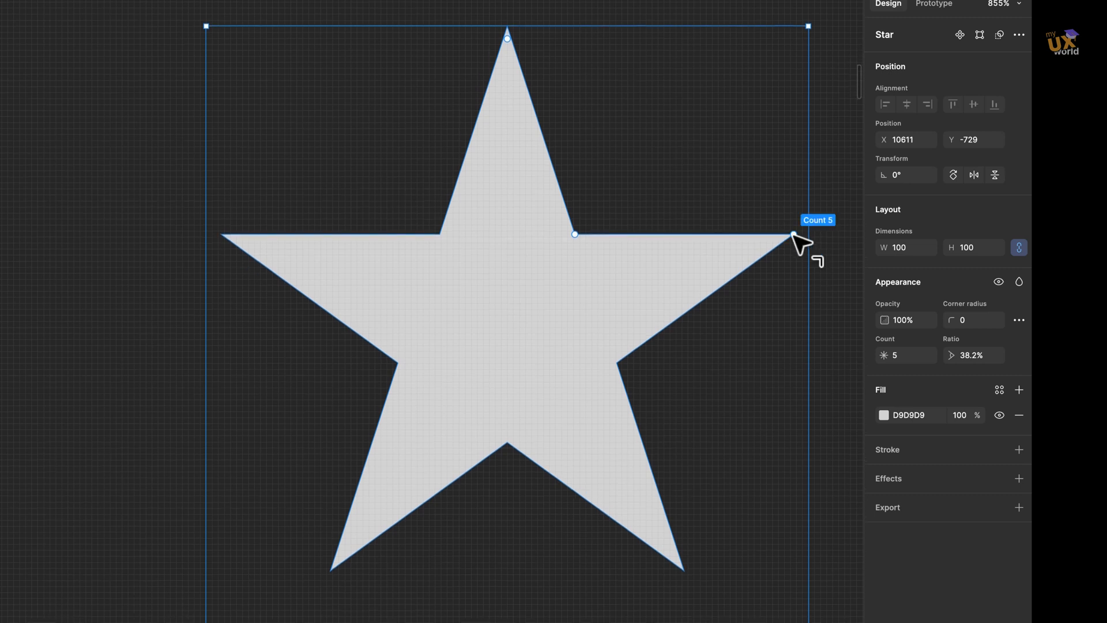
{"action": "left_click_drag", "start_coordinate": [793, 234], "coordinate": [677, 164]}
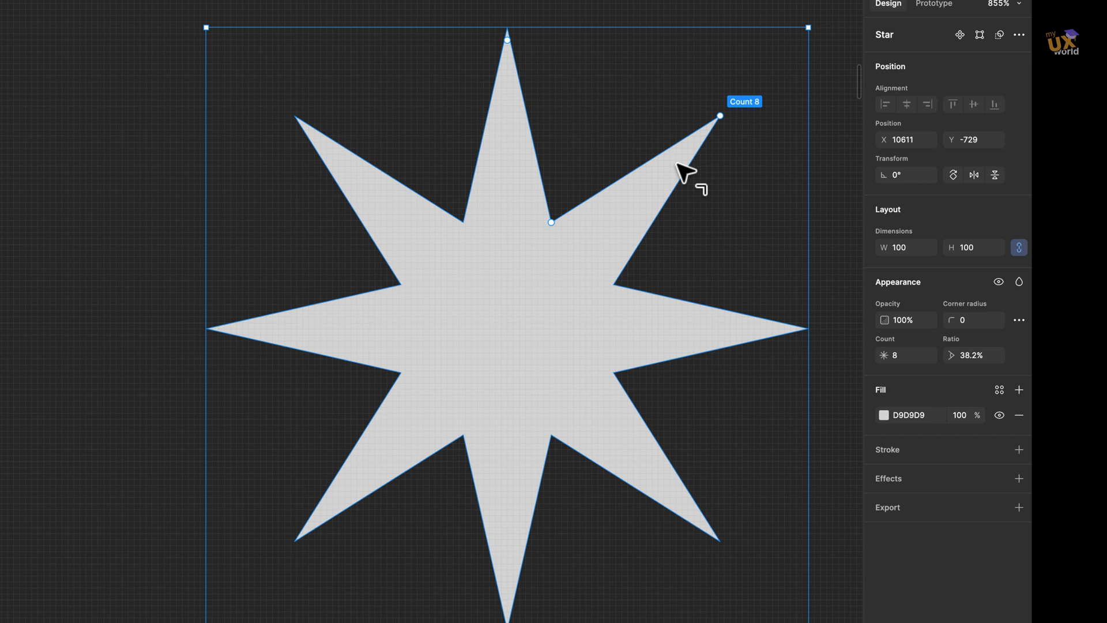
Reduce the star's point count to 4 with the count handle, then bring it back to 5.
{"action": "left_click_drag", "start_coordinate": [678, 164], "coordinate": [716, 279]}
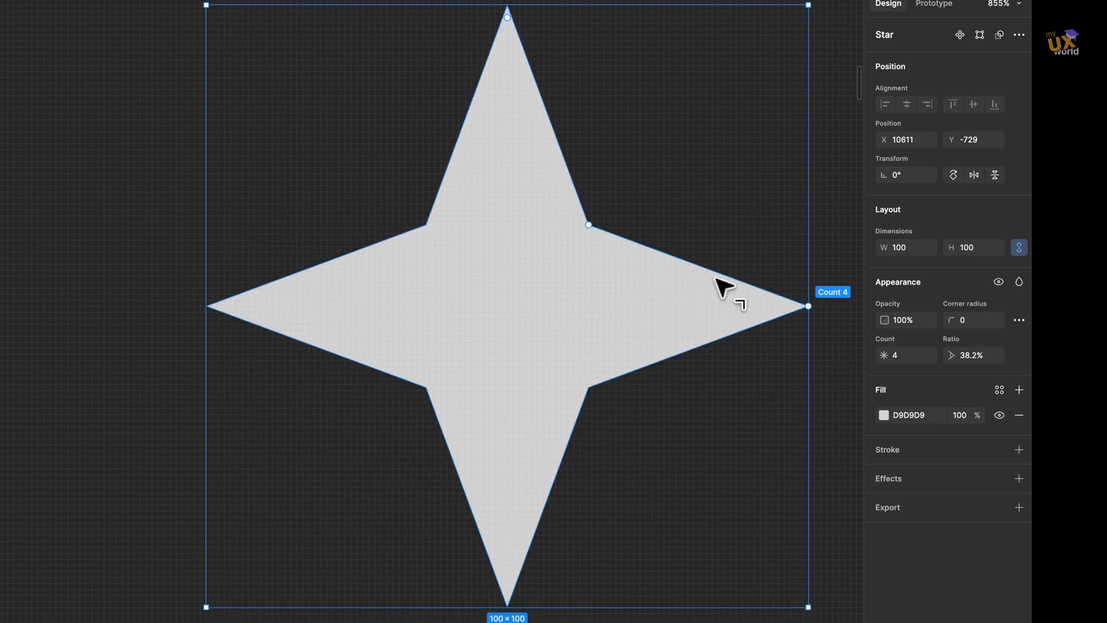
{"action": "scroll", "coordinate": [750, 300], "scroll_direction": "down", "scroll_amount": 1}
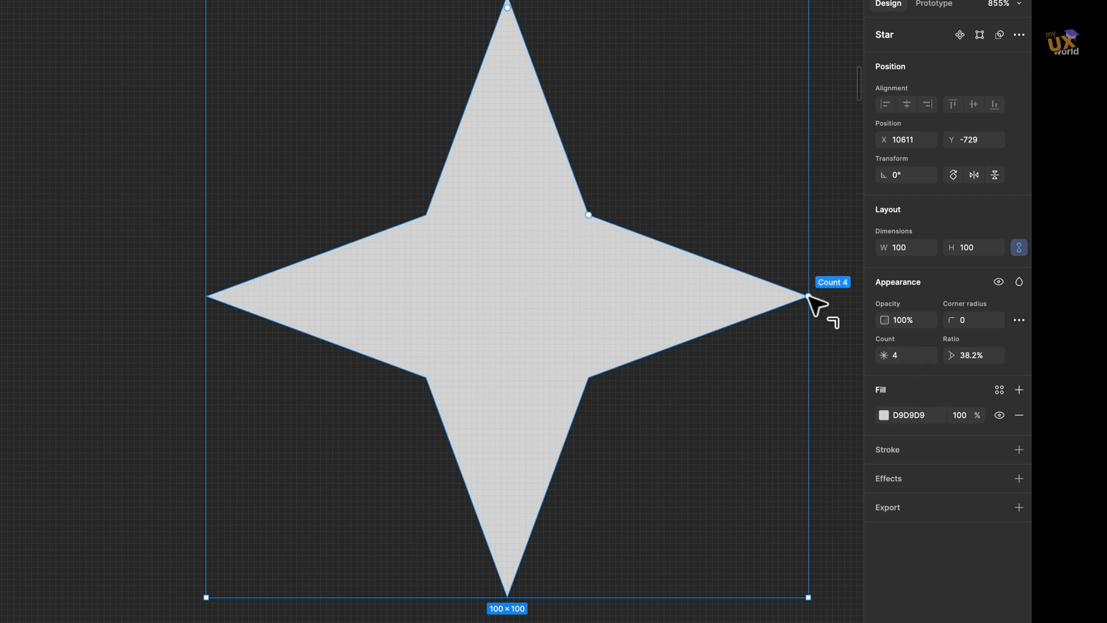
{"action": "left_click_drag", "start_coordinate": [795, 248], "coordinate": [750, 218]}
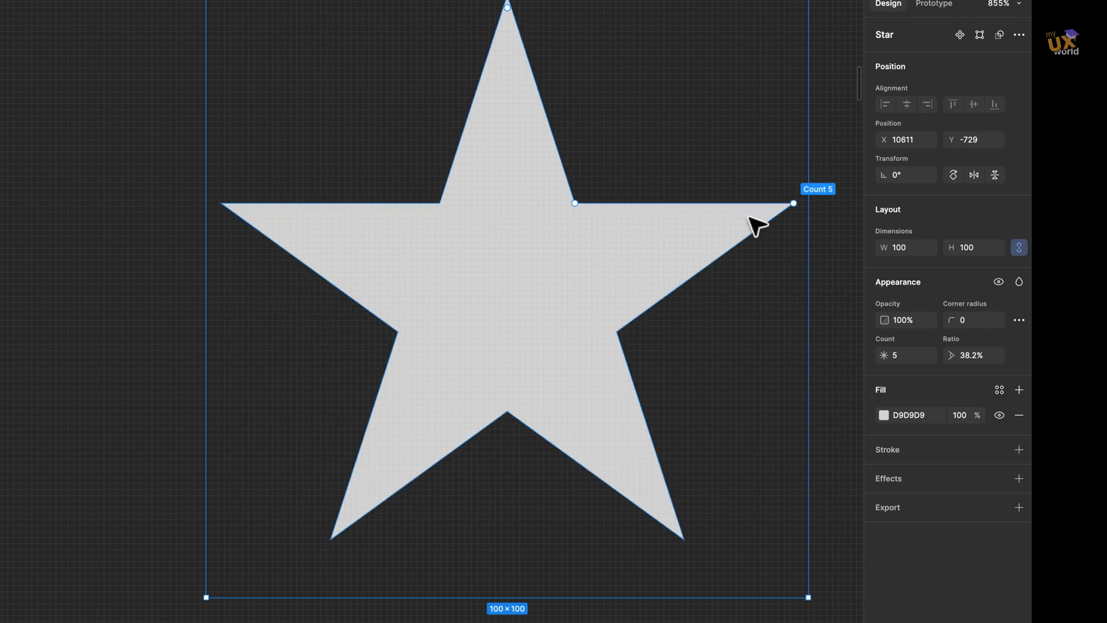